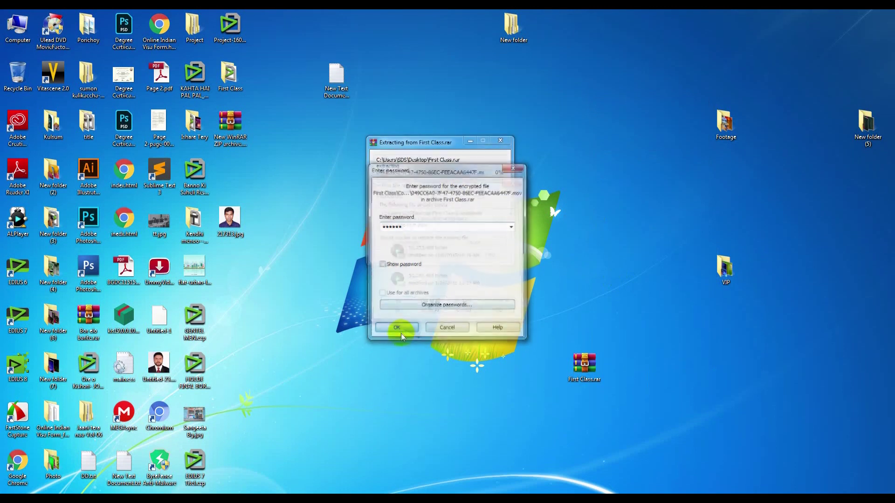
Finish extracting First Class.rar to the desktop and refresh the desktop.
{"action": "left_click", "coordinate": [425, 304]}
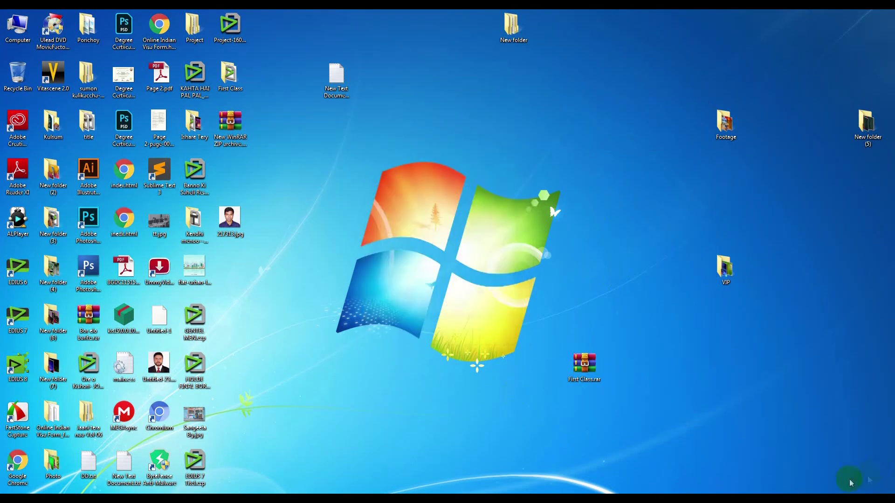
{"action": "right_click", "coordinate": [407, 293]}
{"action": "left_click", "coordinate": [445, 319]}
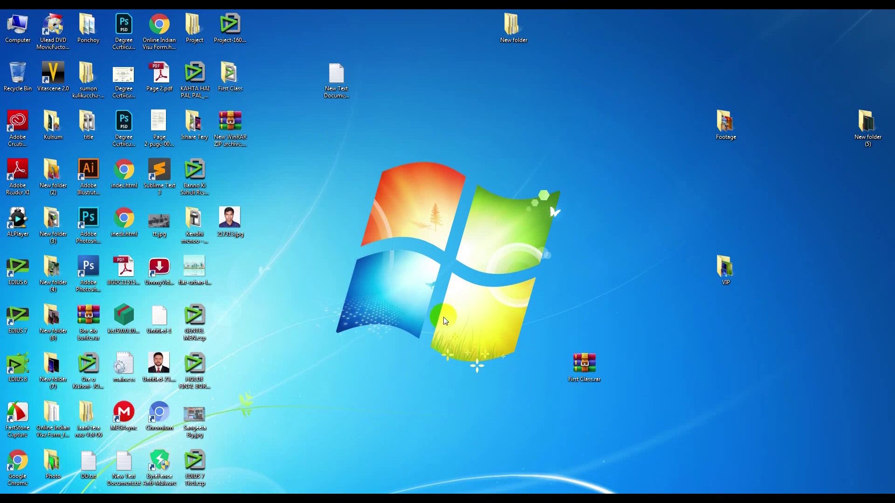
{"action": "right_click", "coordinate": [385, 322]}
{"action": "left_click", "coordinate": [399, 347]}
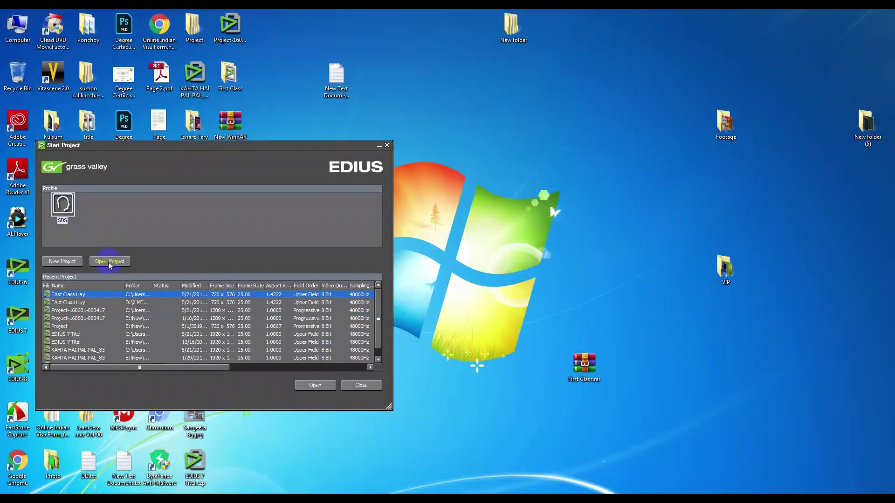
Open the FAst Class Hay project from the First Class folder in EDIUS and go to the timeline start.
{"action": "left_click", "coordinate": [108, 260]}
{"action": "double_click", "coordinate": [228, 215]}
{"action": "double_click", "coordinate": [209, 184]}
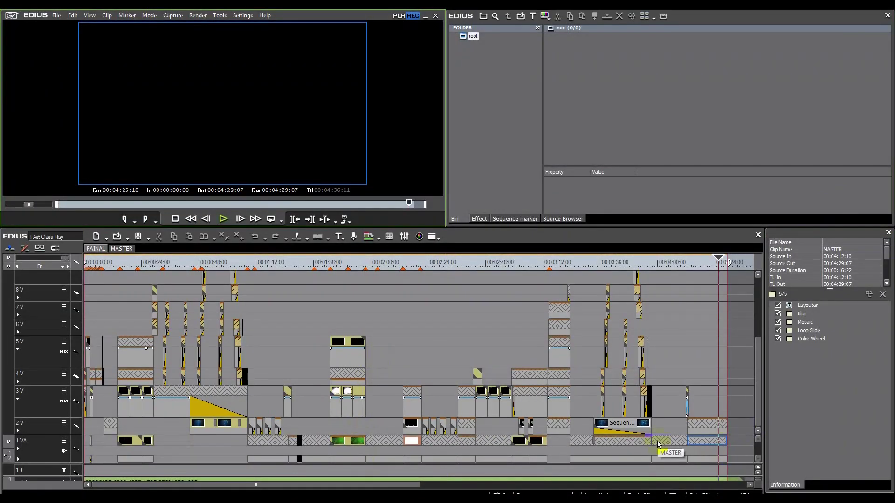
{"action": "key", "text": "Home"}
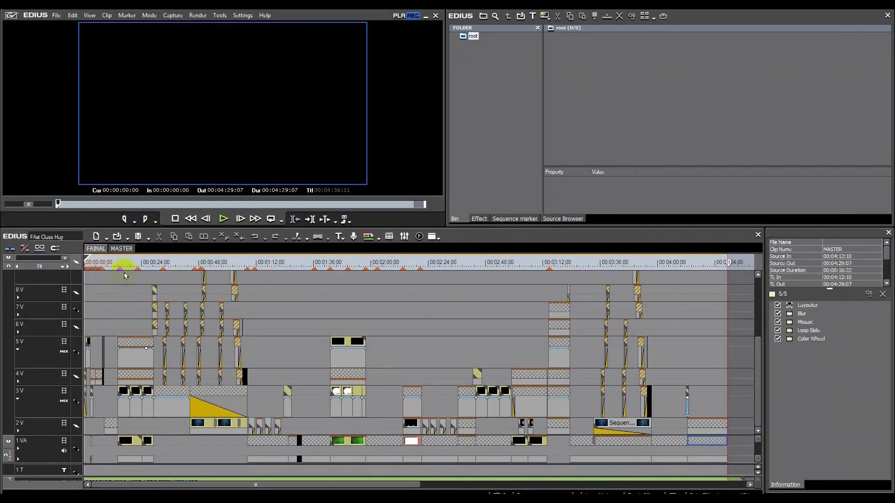
Switch to the empty MASTER sequence.
{"action": "left_click", "coordinate": [17, 267]}
{"action": "left_click", "coordinate": [206, 264]}
{"action": "left_click", "coordinate": [233, 373]}
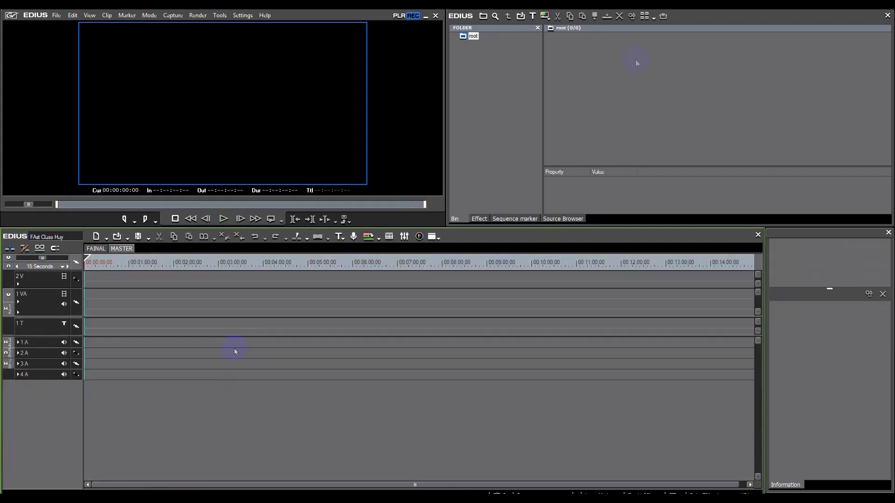
Import the wedding reception MP4 from the Videos library and place it on the MASTER sequence's 1 VA track.
{"action": "double_click", "coordinate": [671, 60]}
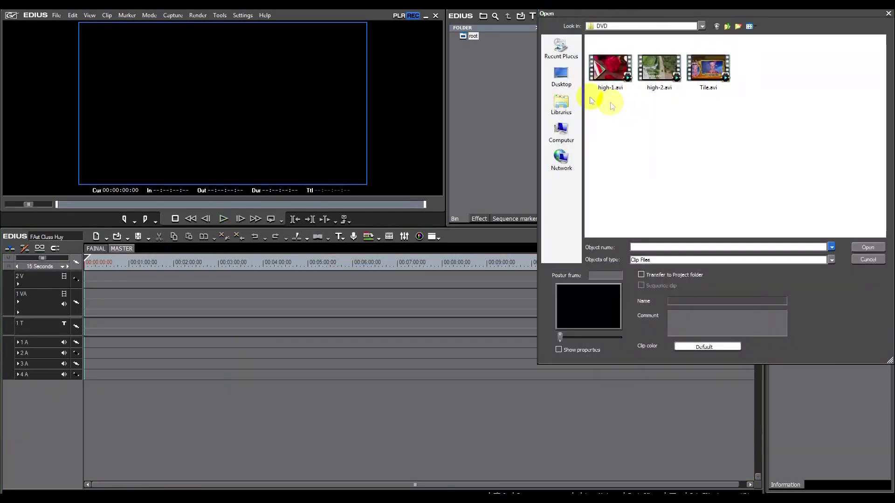
{"action": "left_click", "coordinate": [561, 132]}
{"action": "double_click", "coordinate": [643, 93]}
{"action": "key", "text": "BackSpace"}
{"action": "left_click", "coordinate": [561, 104]}
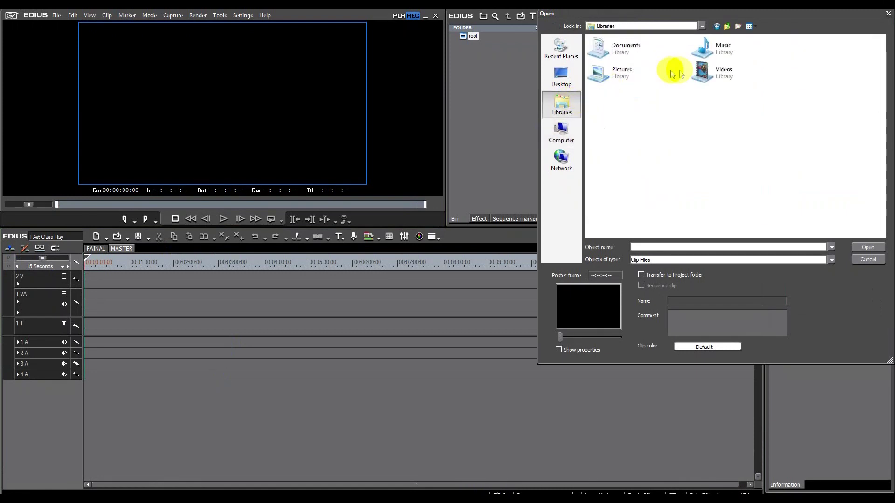
{"action": "left_click", "coordinate": [562, 78]}
{"action": "double_click", "coordinate": [714, 44]}
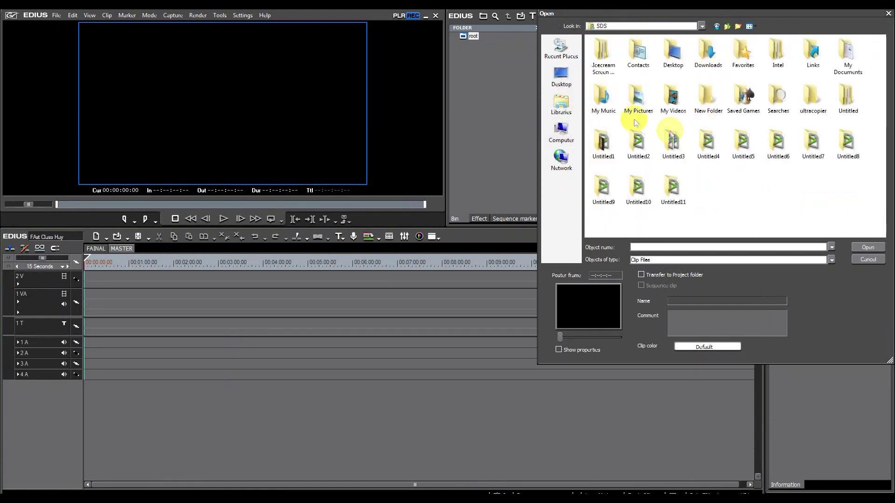
{"action": "left_click", "coordinate": [563, 102]}
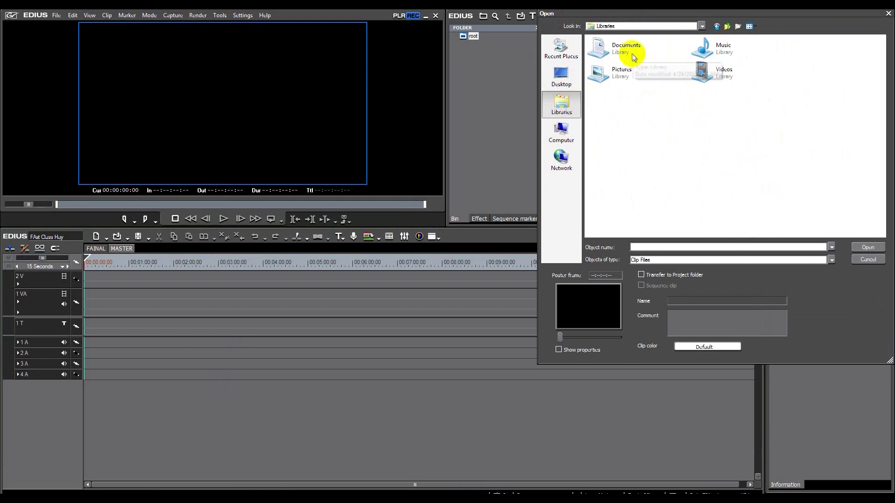
{"action": "double_click", "coordinate": [696, 72]}
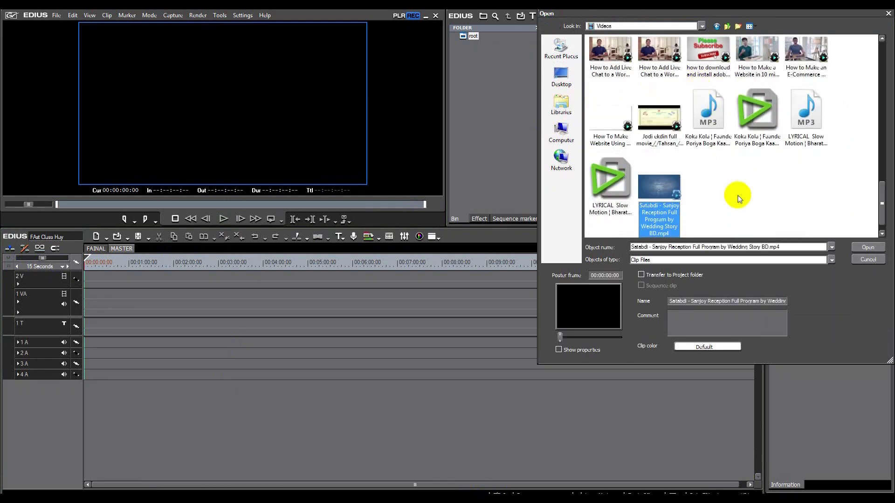
{"action": "key", "text": "Return"}
{"action": "left_click_drag", "start_coordinate": [573, 65], "coordinate": [536, 264]}
{"action": "scroll", "coordinate": [539, 264], "scroll_direction": "down", "scroll_amount": 2}
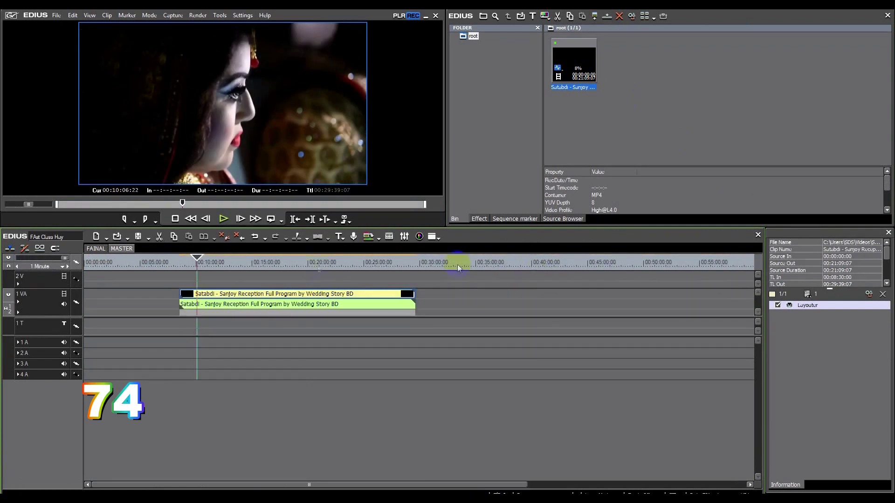
Cut the reception clip at 00:17:35:00, keeping only its later video portion without audio at the timeline start.
{"action": "left_click", "coordinate": [281, 264]}
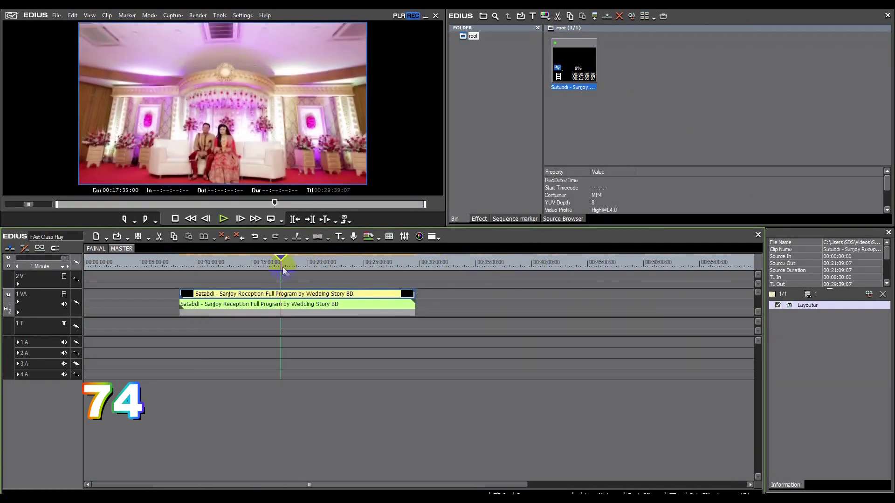
{"action": "key", "text": "c"}
{"action": "left_click", "coordinate": [253, 303]}
{"action": "key", "text": "Delete"}
{"action": "left_click_drag", "start_coordinate": [336, 298], "coordinate": [122, 298]}
{"action": "left_click_drag", "start_coordinate": [103, 265], "coordinate": [52, 272]}
{"action": "scroll", "coordinate": [155, 244], "scroll_direction": "up", "scroll_amount": 3}
{"action": "key", "text": "F12"}
{"action": "key", "text": "Return"}
{"action": "left_click", "coordinate": [148, 238]}
{"action": "left_click", "coordinate": [179, 309]}
{"action": "double_click", "coordinate": [522, 103]}
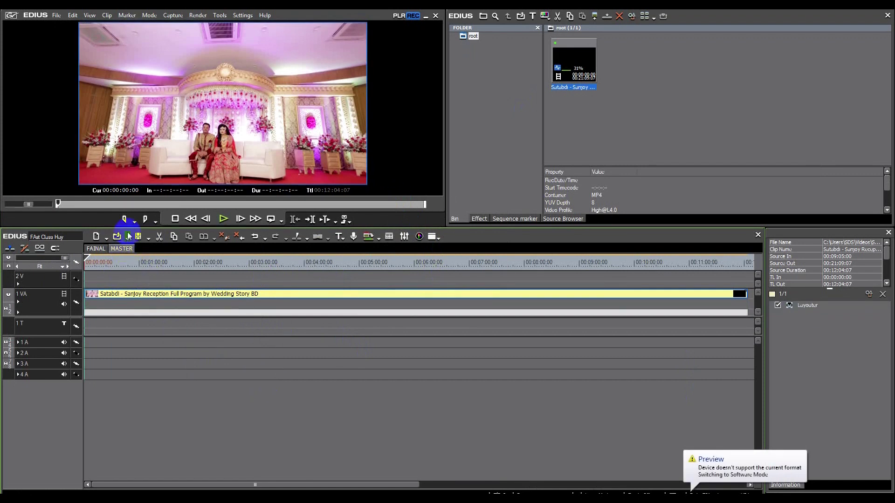
Enlarge the preview monitor and show the FAINAL sequence.
{"action": "left_click_drag", "start_coordinate": [126, 228], "coordinate": [146, 325]}
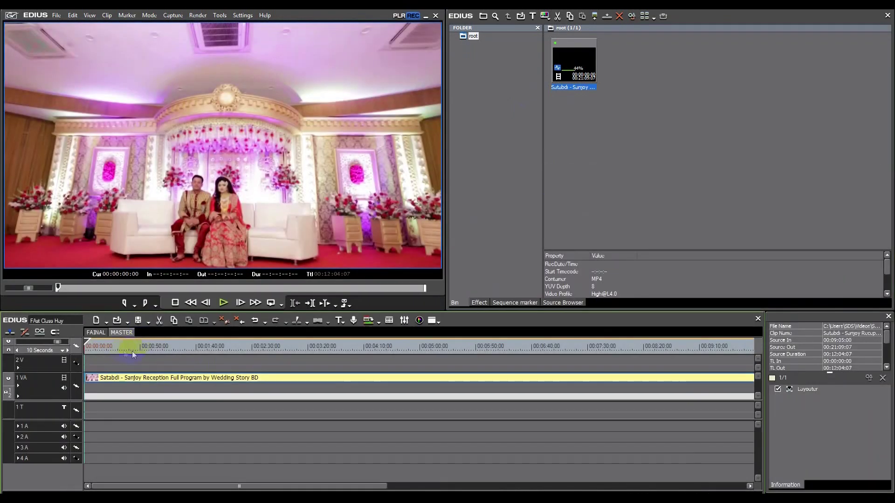
{"action": "left_click", "coordinate": [89, 347]}
{"action": "left_click", "coordinate": [101, 334]}
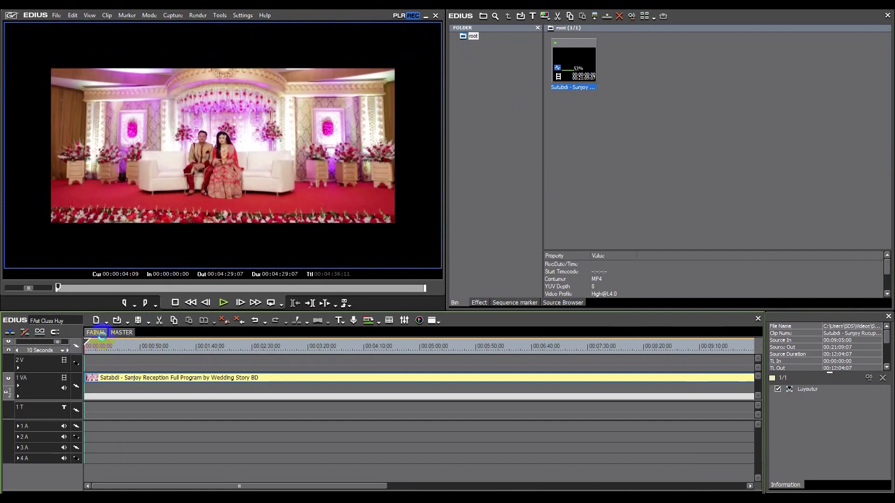
{"action": "left_click", "coordinate": [116, 333]}
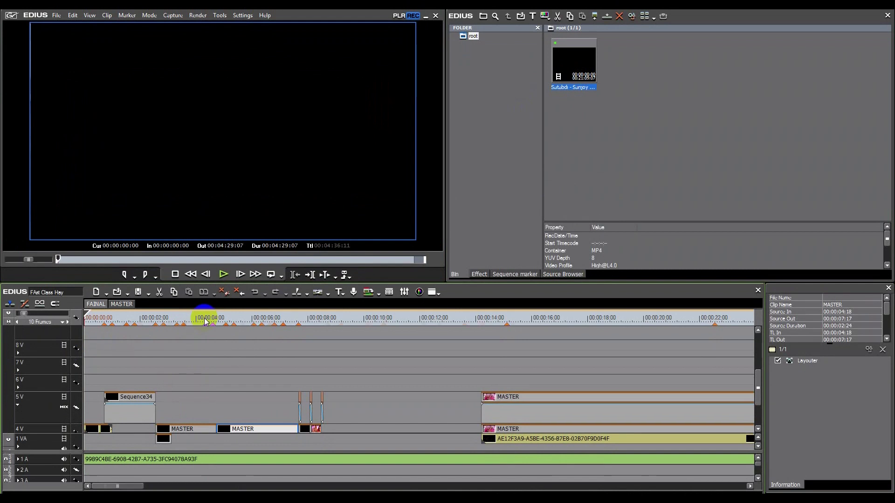
Scrub through the first 30 seconds of the FAINAL sequence to examine how the reception footage fills it.
{"action": "scroll", "coordinate": [204, 321], "scroll_direction": "up", "scroll_amount": 2}
{"action": "left_click_drag", "start_coordinate": [224, 318], "coordinate": [542, 334]}
{"action": "scroll", "coordinate": [538, 331], "scroll_direction": "down", "scroll_amount": 3}
{"action": "left_click_drag", "start_coordinate": [206, 318], "coordinate": [273, 319]}
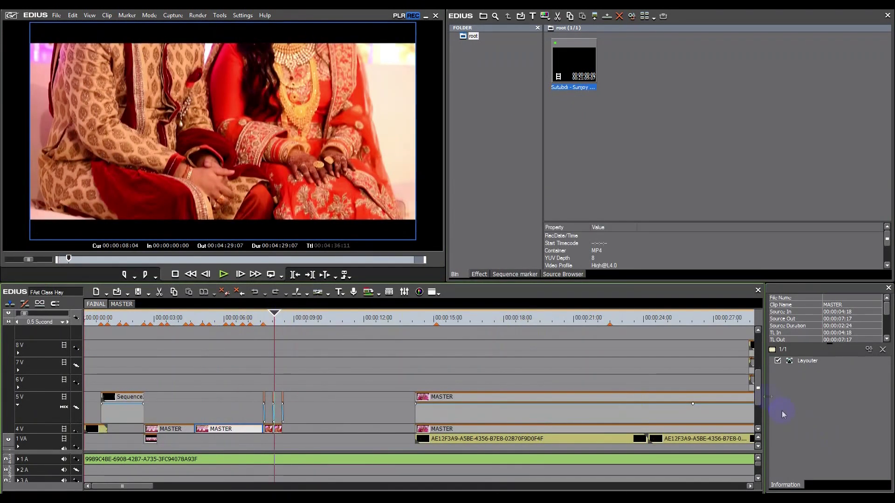
{"action": "scroll", "coordinate": [763, 409], "scroll_direction": "down", "scroll_amount": 2}
{"action": "scroll", "coordinate": [650, 343], "scroll_direction": "down", "scroll_amount": 1}
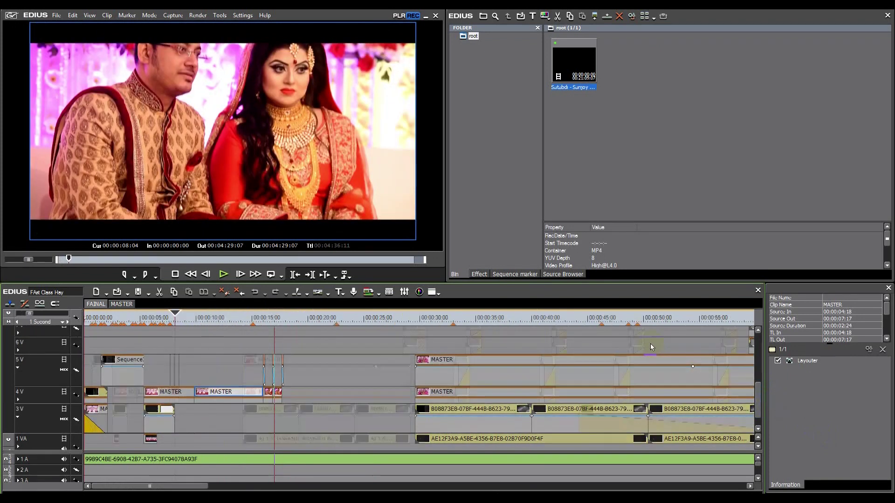
{"action": "left_click", "coordinate": [407, 319]}
{"action": "left_click", "coordinate": [418, 339]}
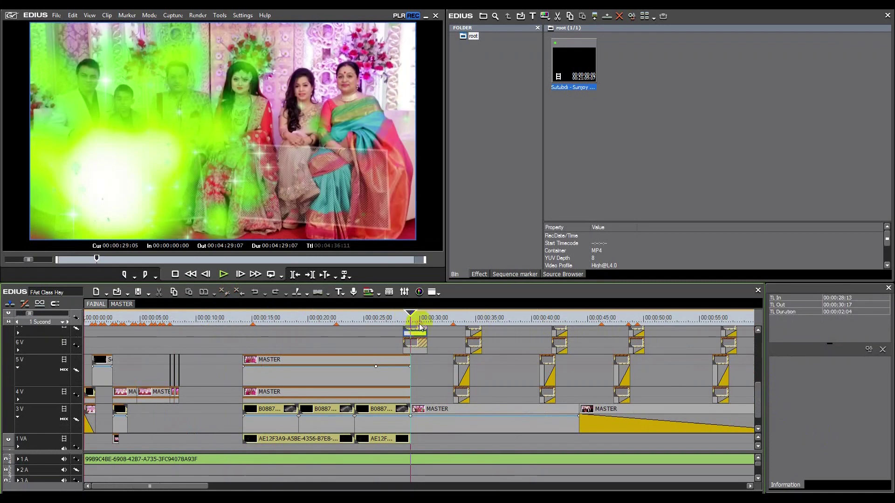
Relink the offline B-01.mp4 clip on track 6 V to B01.mp4 in the Footage folder, without requiring a perfect match.
{"action": "left_click", "coordinate": [419, 320]}
{"action": "left_click", "coordinate": [414, 334]}
{"action": "double_click", "coordinate": [413, 343]}
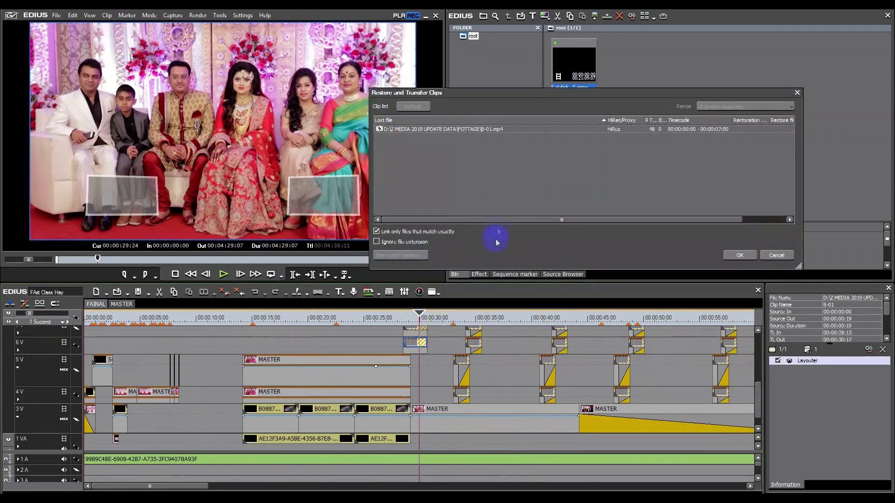
{"action": "double_click", "coordinate": [485, 130]}
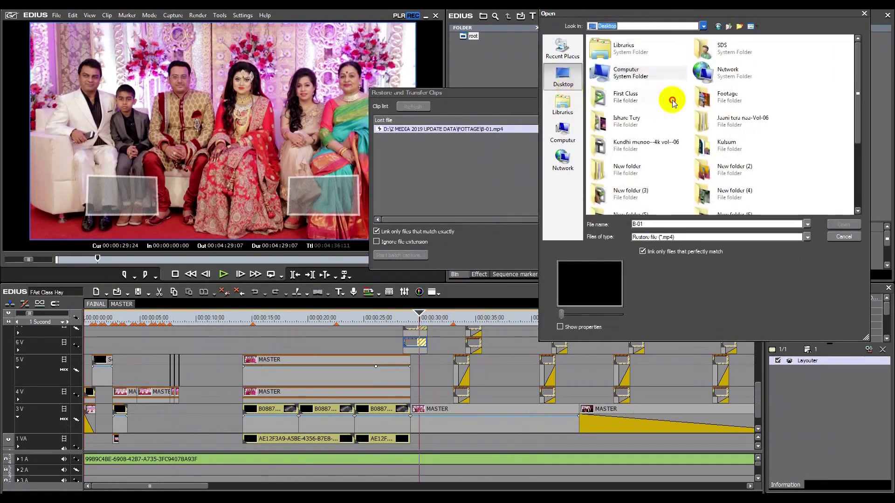
{"action": "double_click", "coordinate": [724, 92]}
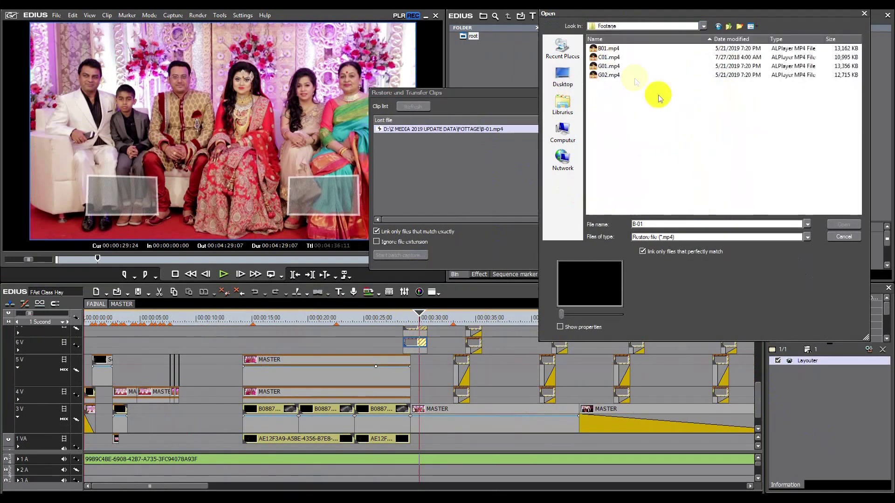
{"action": "left_click", "coordinate": [608, 49]}
{"action": "key", "text": "Return"}
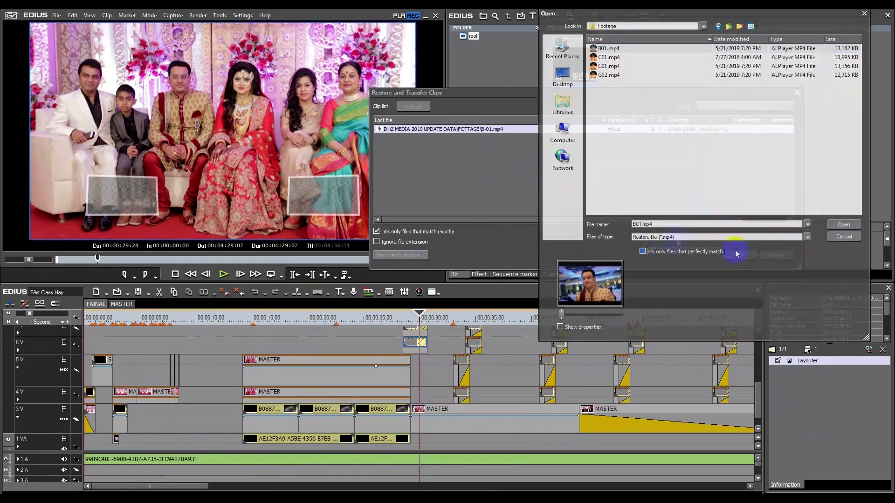
{"action": "key", "text": "Return"}
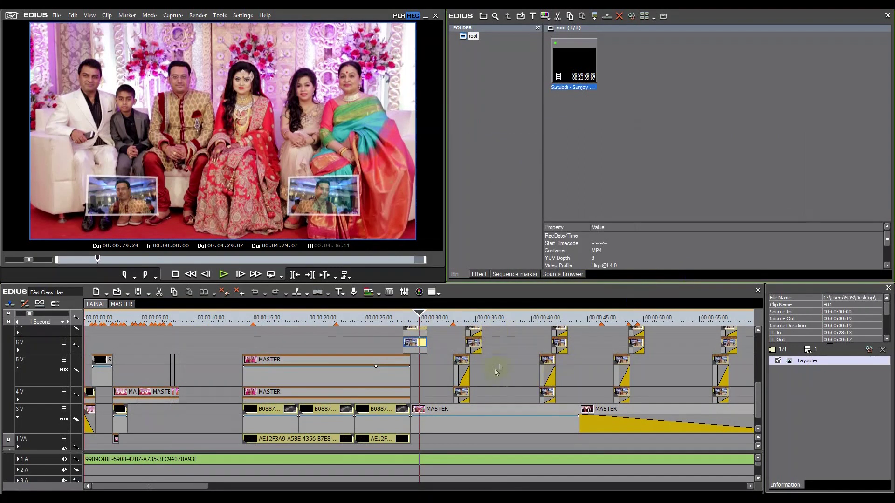
Open the clip restoration dialog for the offline clips in all timeline sequences.
{"action": "scroll", "coordinate": [567, 337], "scroll_direction": "down", "scroll_amount": 1}
{"action": "left_click_drag", "start_coordinate": [760, 401], "coordinate": [758, 419]}
{"action": "scroll", "coordinate": [760, 373], "scroll_direction": "down", "scroll_amount": 1}
{"action": "left_click", "coordinate": [127, 294]}
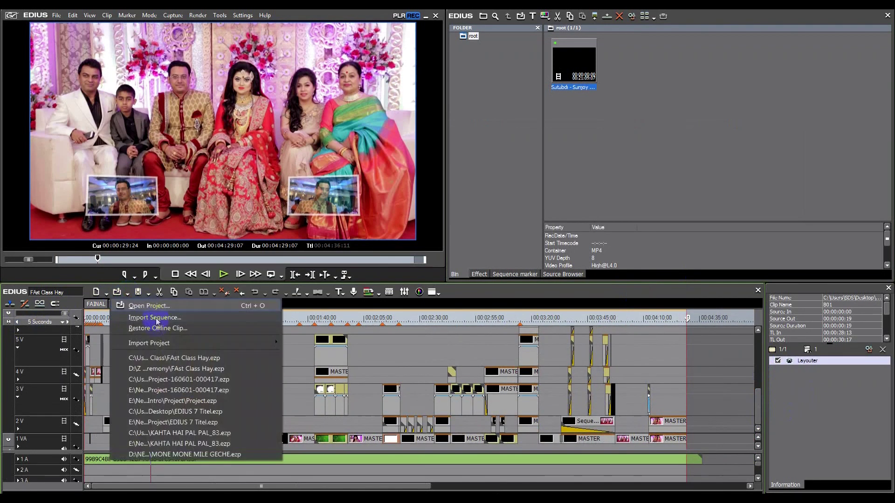
{"action": "left_click", "coordinate": [156, 324]}
{"action": "left_click", "coordinate": [397, 365]}
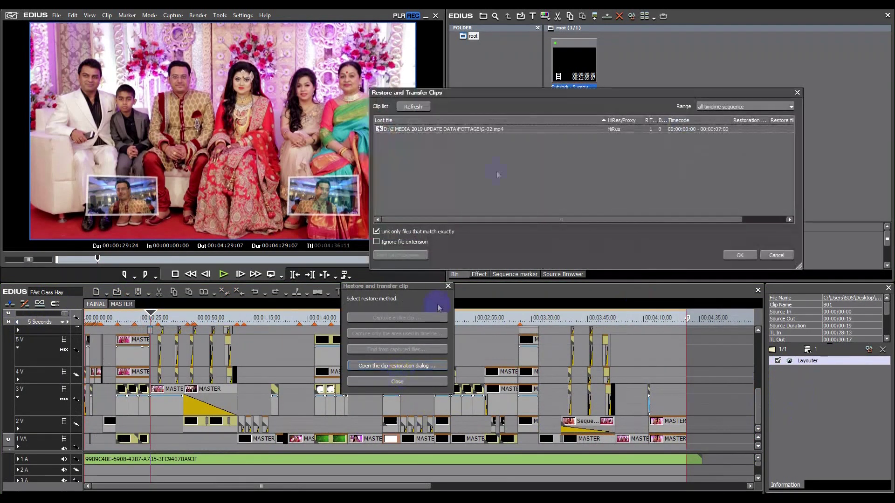
Relink the lost G-02.mp4 to G01.mp4 with perfect-match linking off, then close the restore dialogs.
{"action": "double_click", "coordinate": [445, 129]}
{"action": "left_click", "coordinate": [614, 69]}
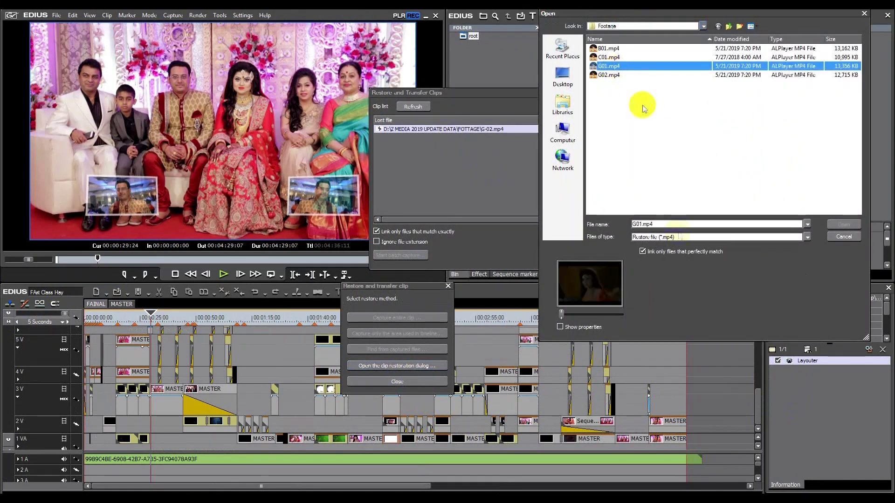
{"action": "left_click", "coordinate": [663, 253]}
{"action": "left_click", "coordinate": [843, 225]}
{"action": "left_click", "coordinate": [730, 255]}
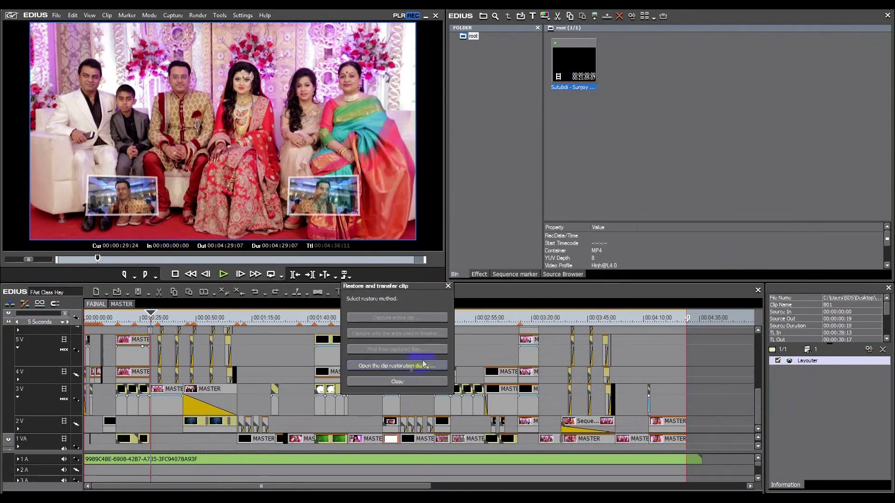
{"action": "left_click", "coordinate": [395, 381]}
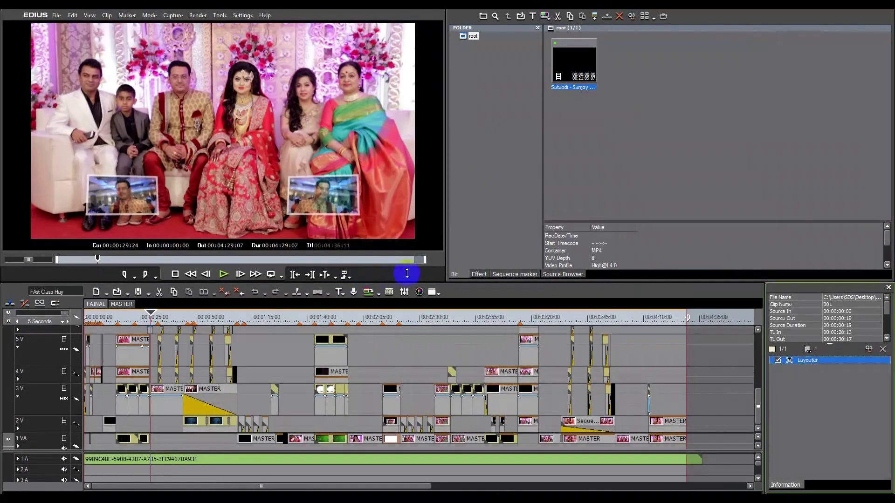
Shrink the preview monitor slightly and return the FAINAL timeline to its start.
{"action": "left_click_drag", "start_coordinate": [407, 281], "coordinate": [406, 274]}
{"action": "key", "text": "ctrl+0"}
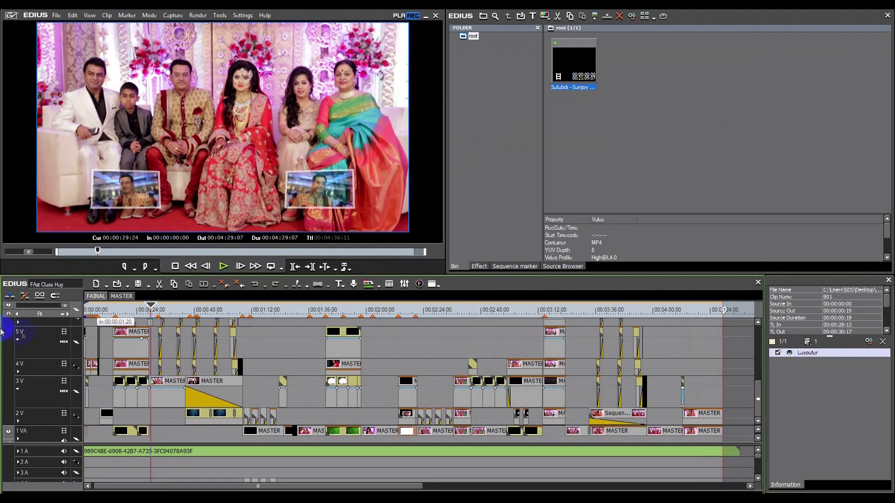
{"action": "key", "text": "Home"}
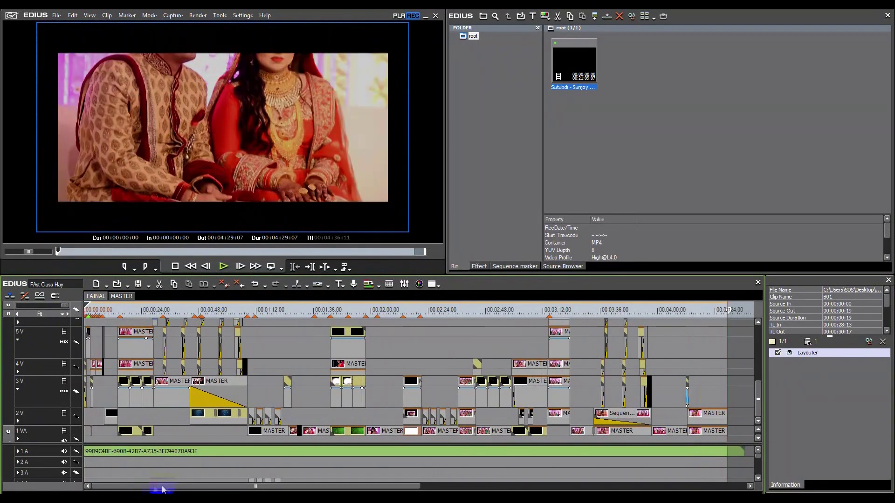
{"action": "left_click", "coordinate": [68, 313]}
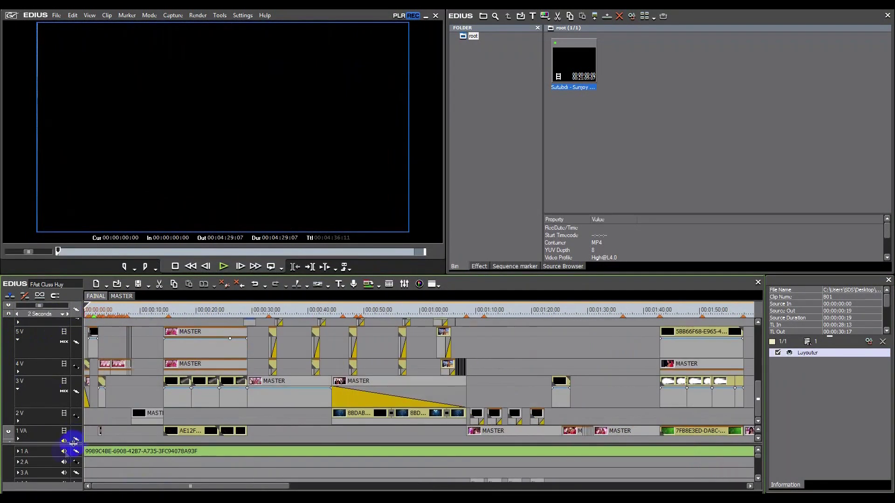
Mute audio track 1 A and play the FAINAL sequence from the start, replaying from about 43 seconds.
{"action": "left_click", "coordinate": [65, 452]}
{"action": "scroll", "coordinate": [119, 446], "scroll_direction": "up", "scroll_amount": 2}
{"action": "key", "text": "space"}
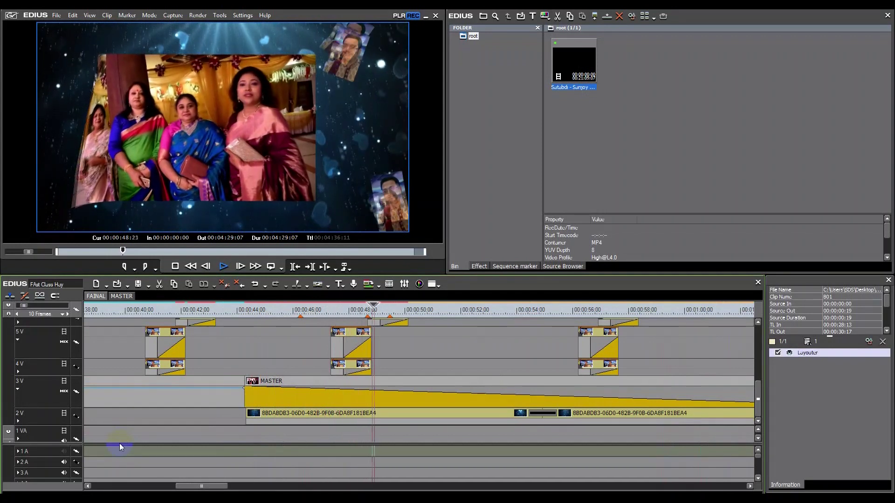
{"action": "left_click", "coordinate": [235, 312]}
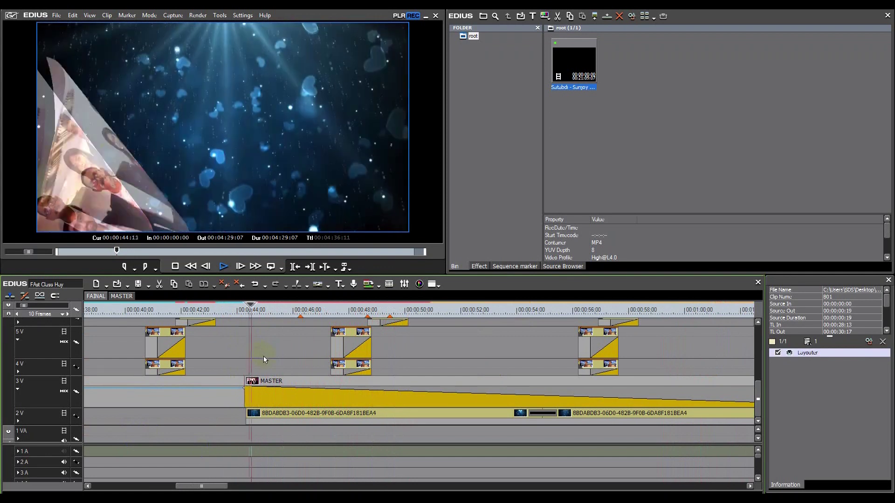
Preview the FAINAL sequence from about 44 seconds to 1:13, covering the page-peel photos over the blue hearts background and the first heart-photo overlays.
{"action": "scroll", "coordinate": [263, 357], "scroll_direction": "down", "scroll_amount": 1}
{"action": "scroll", "coordinate": [263, 360], "scroll_direction": "down", "scroll_amount": 2}
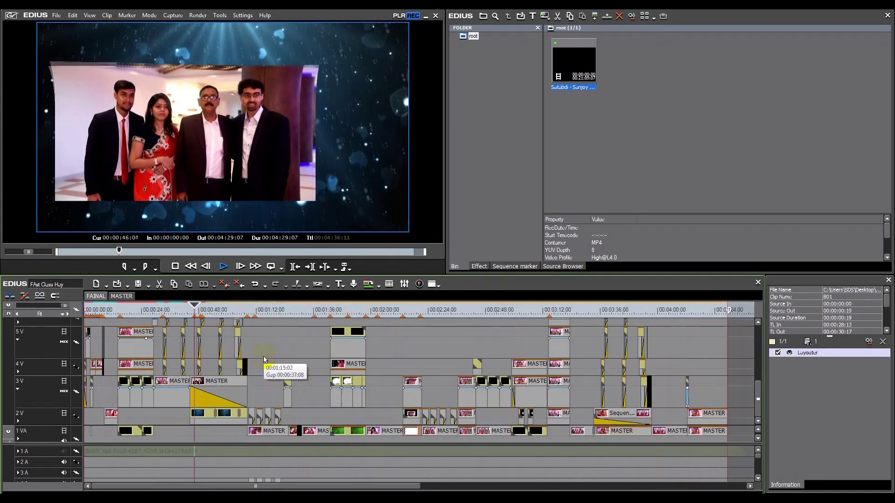
{"action": "scroll", "coordinate": [264, 359], "scroll_direction": "up", "scroll_amount": 3}
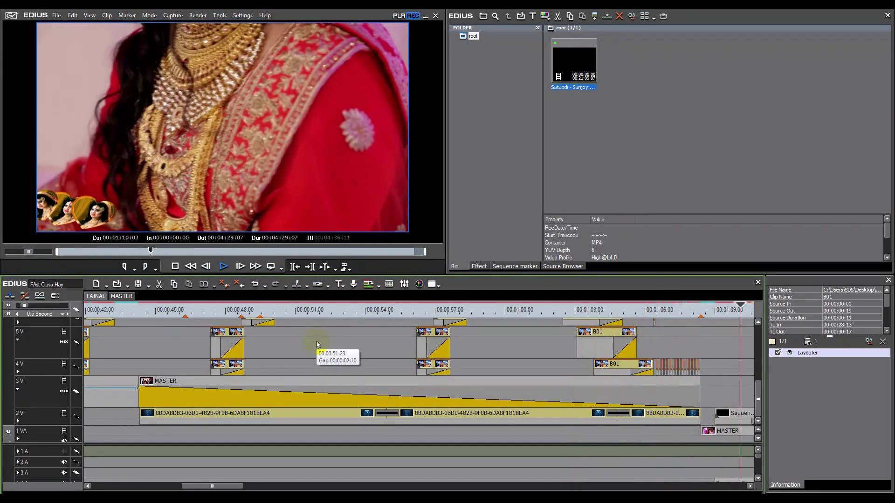
{"action": "scroll", "coordinate": [332, 336], "scroll_direction": "down", "scroll_amount": 3}
{"action": "scroll", "coordinate": [334, 339], "scroll_direction": "up", "scroll_amount": 3}
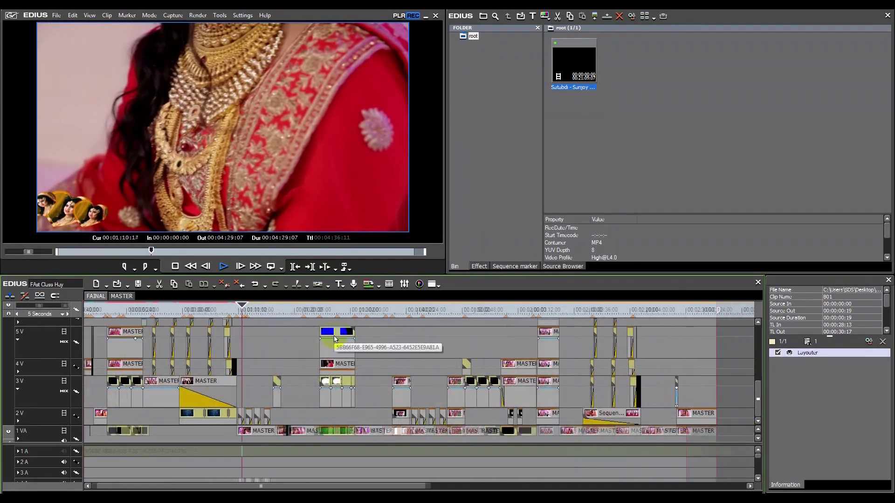
{"action": "scroll", "coordinate": [334, 339], "scroll_direction": "up", "scroll_amount": 1}
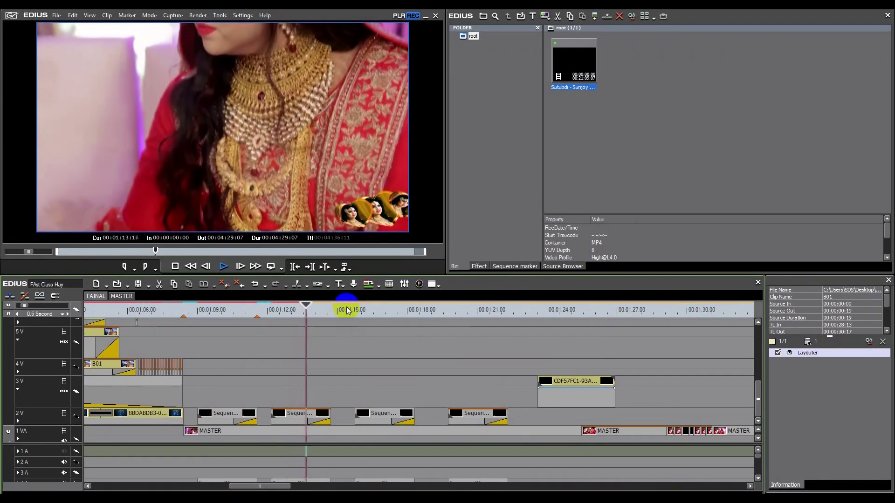
Skip playback ahead to about 1:22 and review the couple shots leading up to the green-framed section.
{"action": "left_click_drag", "start_coordinate": [359, 310], "coordinate": [521, 311]}
{"action": "left_click_drag", "start_coordinate": [263, 486], "coordinate": [295, 488]}
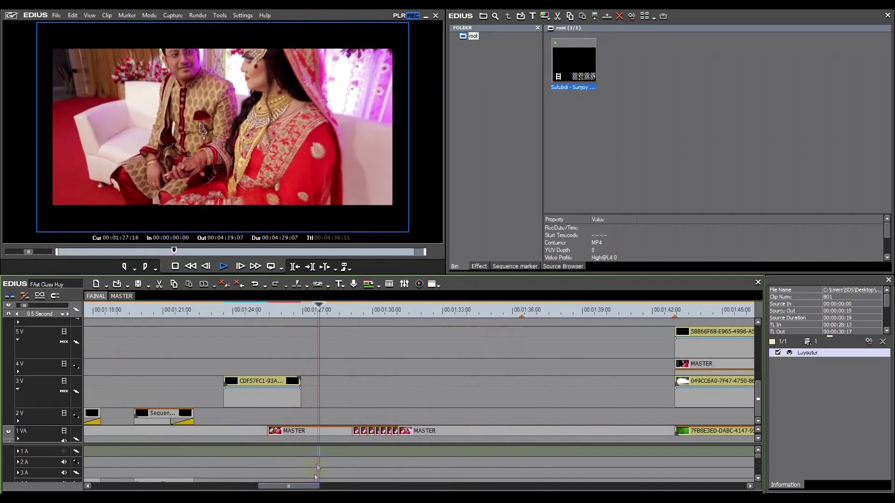
{"action": "left_click_drag", "start_coordinate": [290, 489], "coordinate": [303, 490]}
{"action": "left_click", "coordinate": [226, 462]}
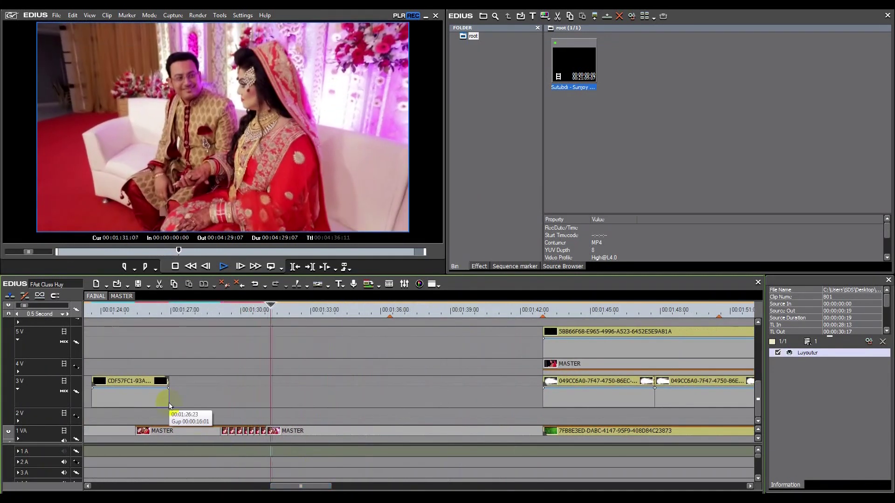
{"action": "scroll", "coordinate": [456, 335], "scroll_direction": "down", "scroll_amount": 3}
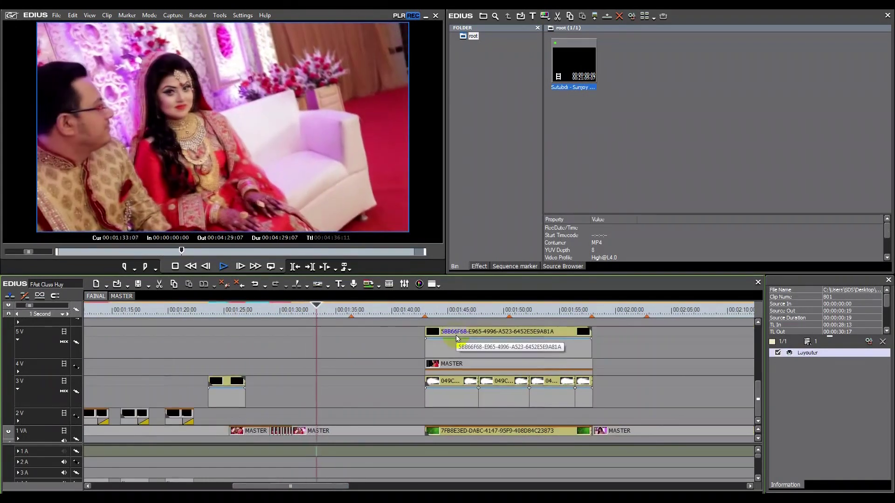
{"action": "scroll", "coordinate": [456, 335], "scroll_direction": "up", "scroll_amount": 2}
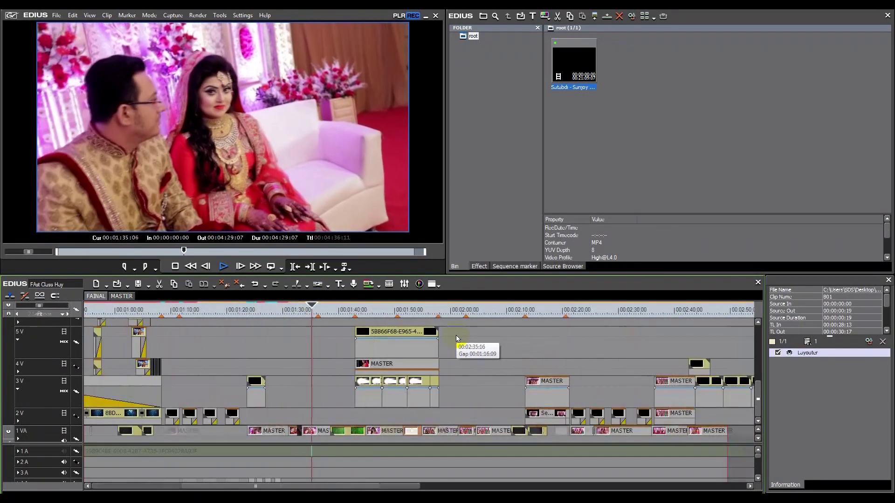
Watch the FAINAL sequence from about 1:39 to 2:21, covering the green-framed portraits and the Color Matte section.
{"action": "left_click_drag", "start_coordinate": [315, 487], "coordinate": [342, 488]}
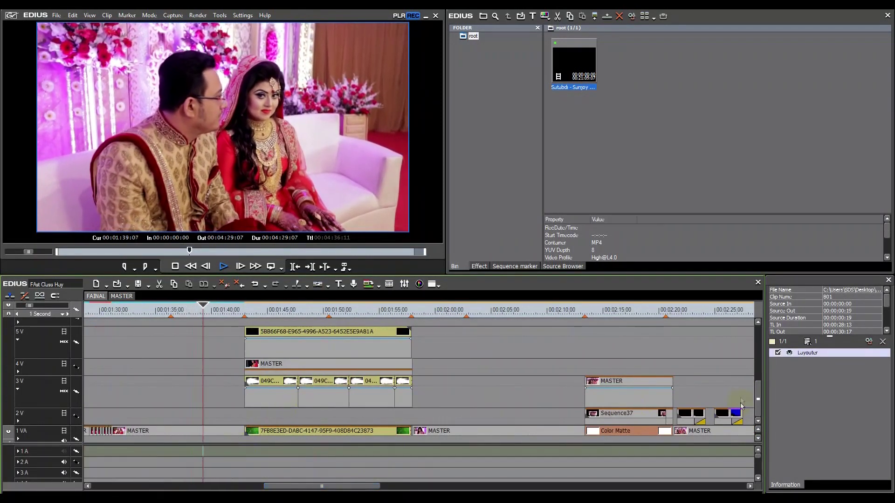
{"action": "mouse_move", "coordinate": [757, 395]}
{"action": "left_mouse_down"}
{"action": "mouse_move", "coordinate": [757, 370]}
{"action": "mouse_move", "coordinate": [758, 399]}
{"action": "left_mouse_up"}
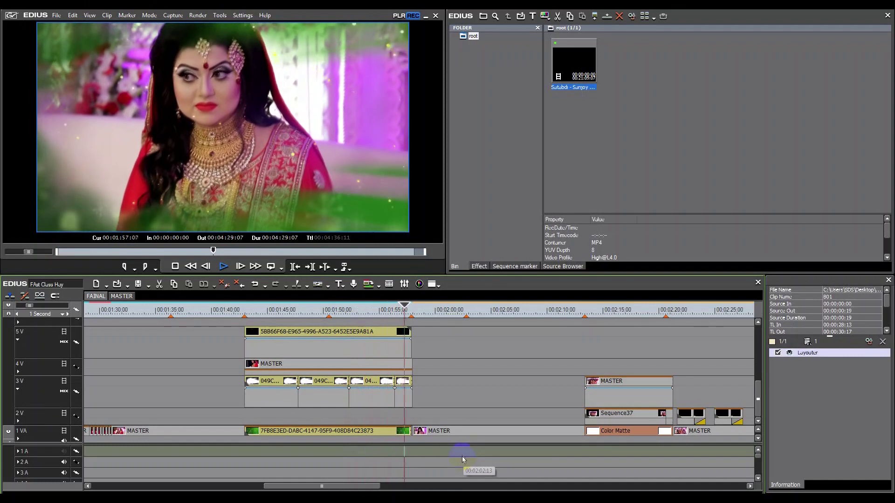
{"action": "left_click_drag", "start_coordinate": [294, 486], "coordinate": [331, 486]}
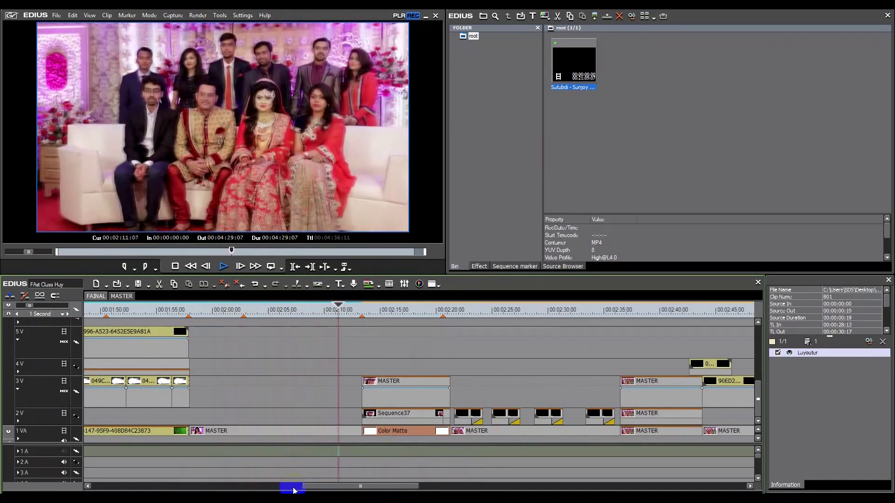
{"action": "left_click_drag", "start_coordinate": [331, 488], "coordinate": [355, 487]}
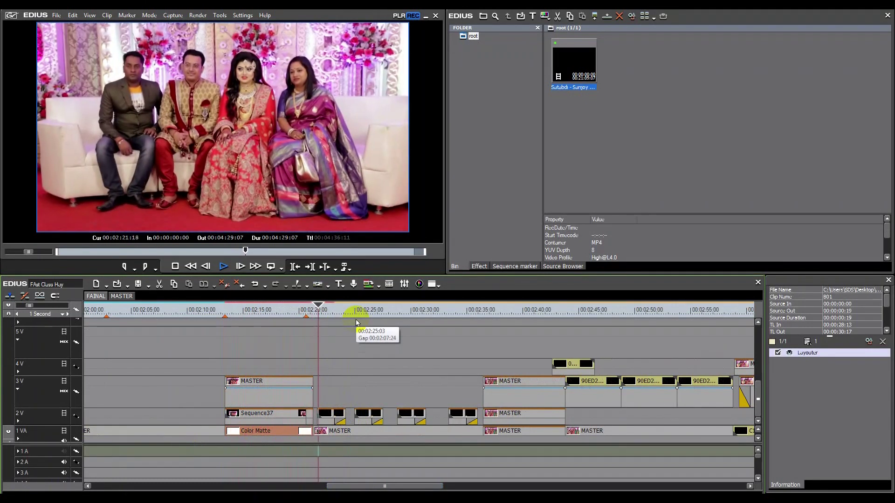
Skip through the heart-photo overlays to about 2:36 and select the MASTER clip on track 3 V to inspect its effects.
{"action": "left_click", "coordinate": [434, 309]}
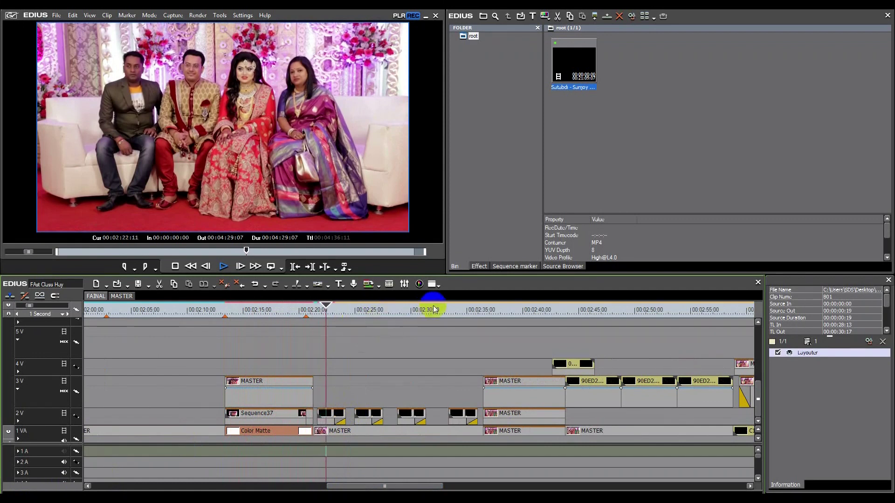
{"action": "left_click", "coordinate": [424, 309]}
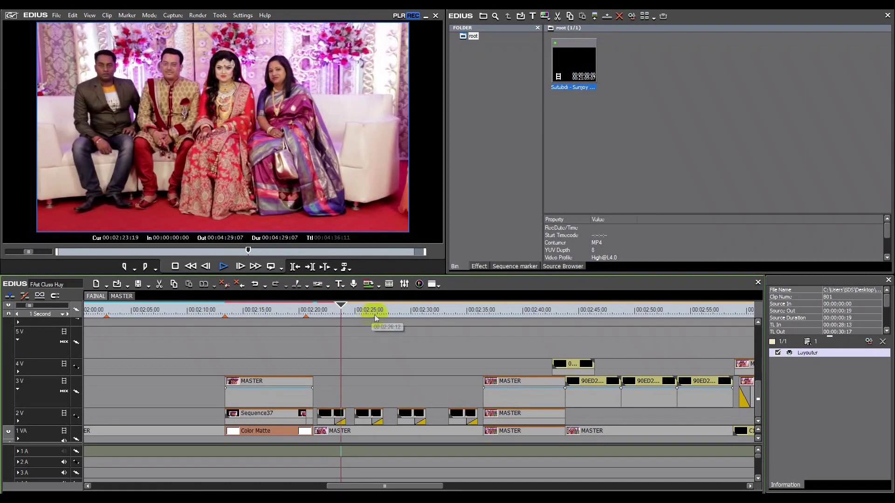
{"action": "left_click_drag", "start_coordinate": [368, 486], "coordinate": [386, 490]}
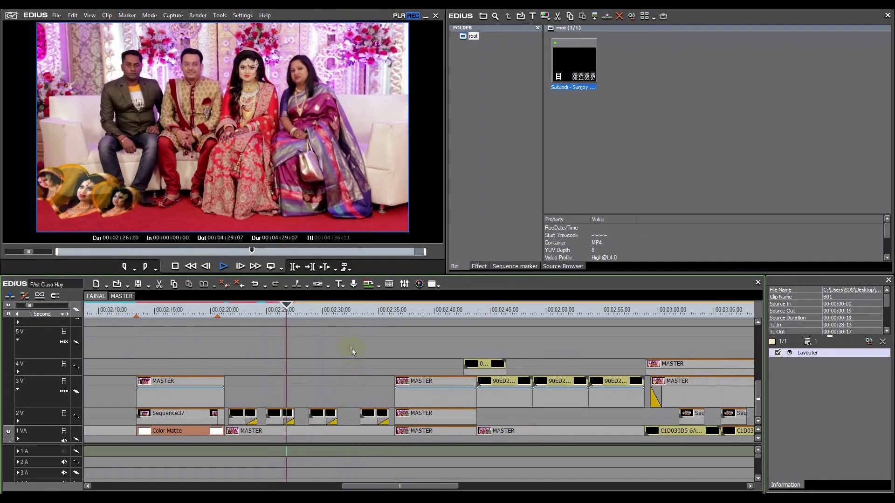
{"action": "left_click", "coordinate": [394, 309]}
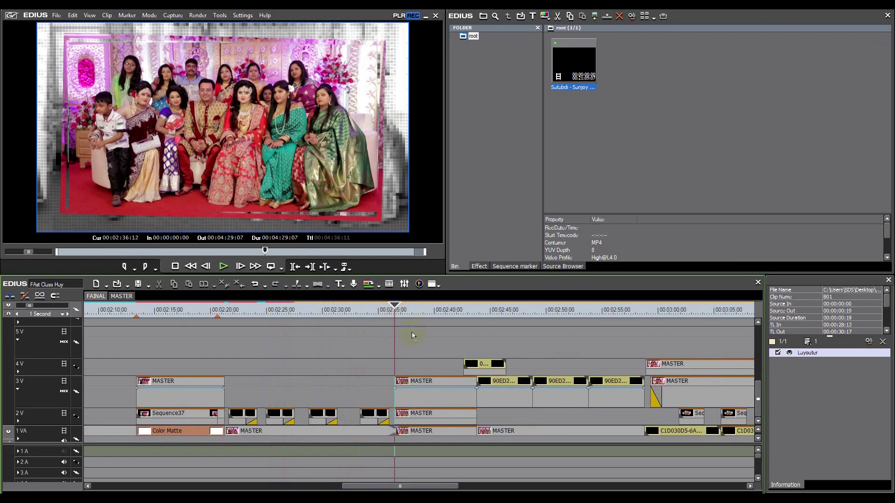
{"action": "left_click", "coordinate": [428, 383]}
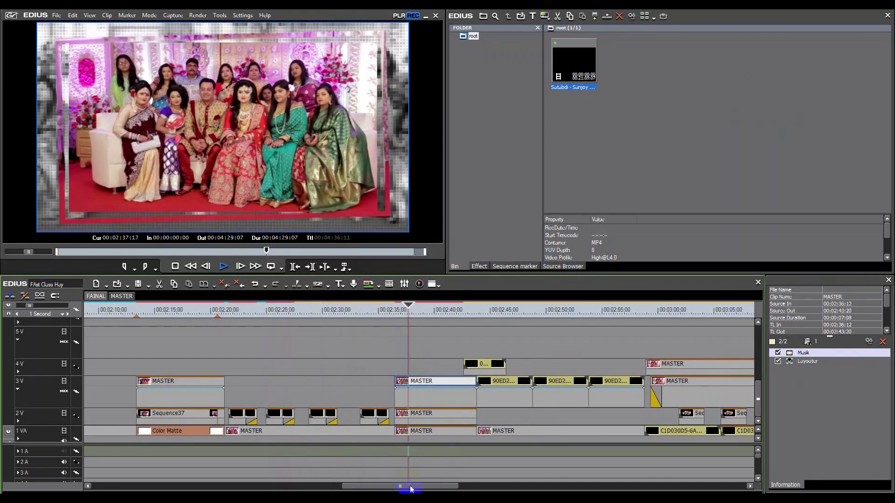
Preview the framed group photos and sparkle overlays from about 2:37 to 2:56, skipping ahead to about 2:55 on the way.
{"action": "left_click_drag", "start_coordinate": [423, 487], "coordinate": [448, 489]}
{"action": "key", "text": "ctrl+0"}
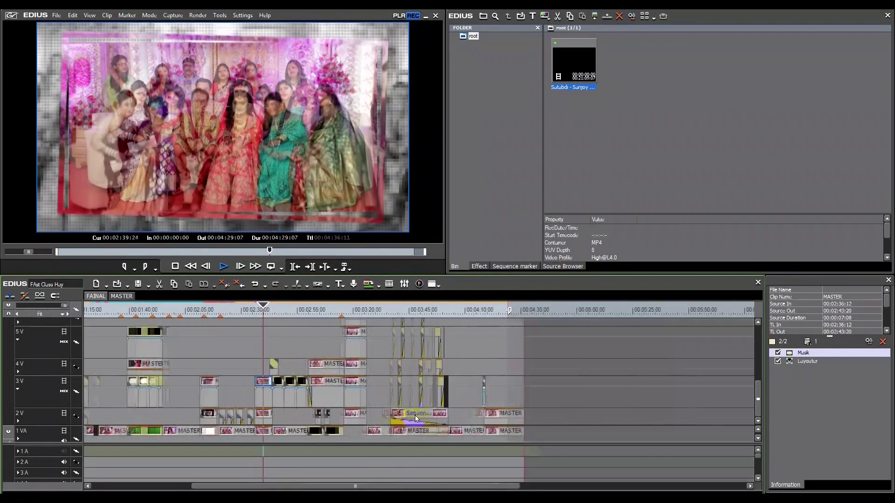
{"action": "scroll", "coordinate": [416, 418], "scroll_direction": "up", "scroll_amount": 1}
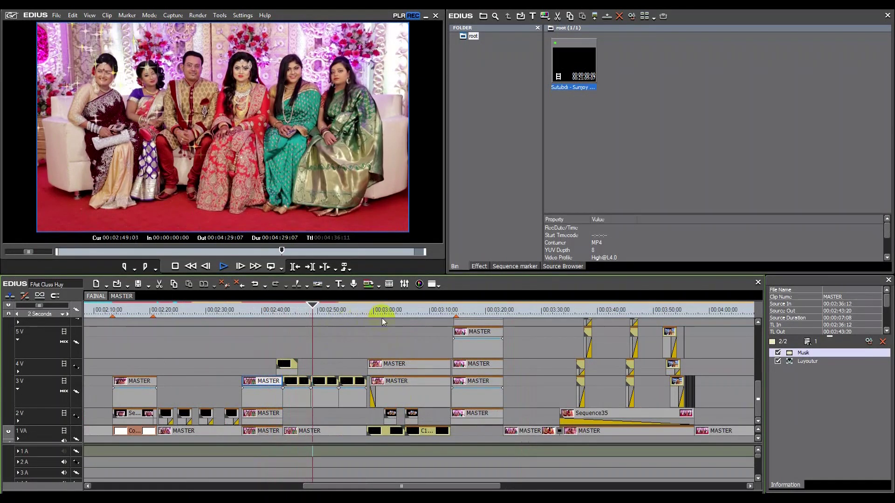
{"action": "left_click", "coordinate": [344, 311]}
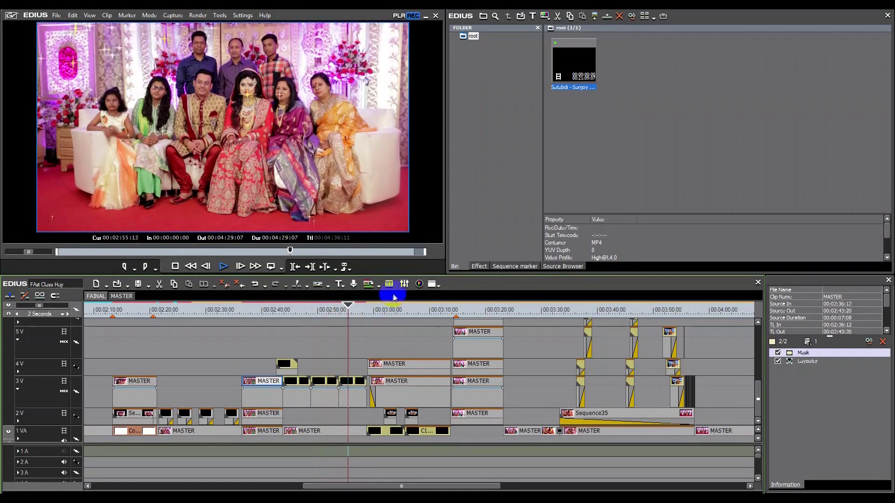
{"action": "scroll", "coordinate": [390, 303], "scroll_direction": "down", "scroll_amount": 3}
{"action": "scroll", "coordinate": [384, 310], "scroll_direction": "up", "scroll_amount": 3}
{"action": "scroll", "coordinate": [385, 310], "scroll_direction": "up", "scroll_amount": 3}
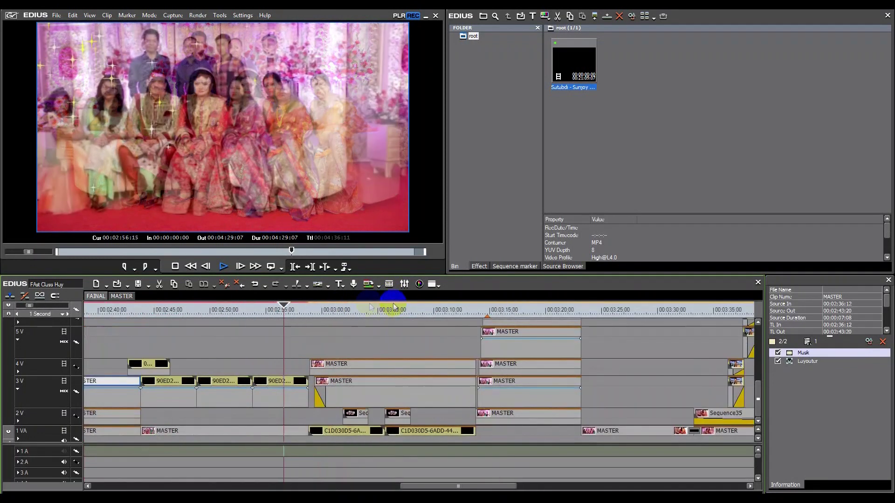
Review the split-screen and six-photo grid sections from about 2:56, then resume playback from about 3:24.
{"action": "left_click_drag", "start_coordinate": [451, 489], "coordinate": [472, 482]}
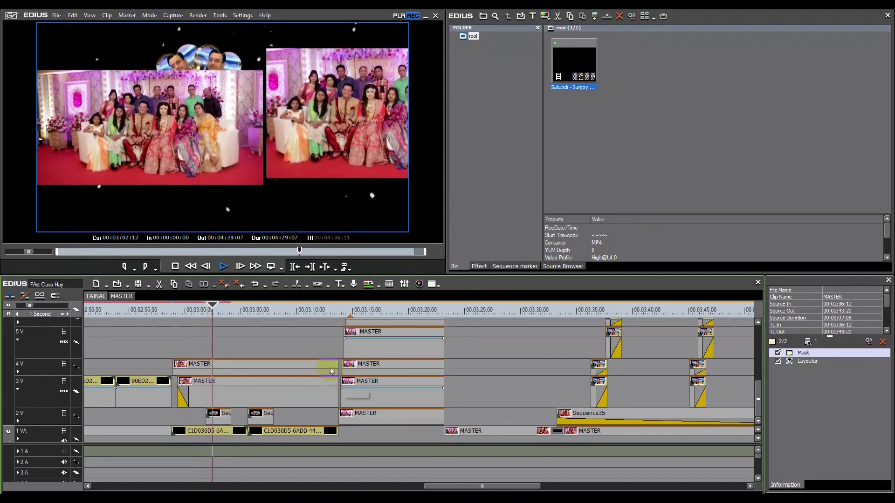
{"action": "left_click_drag", "start_coordinate": [245, 328], "coordinate": [339, 320]}
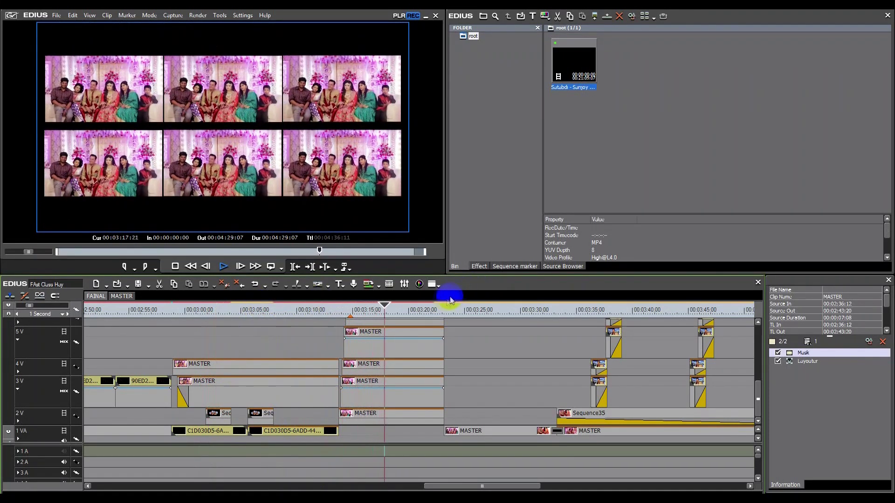
{"action": "left_click", "coordinate": [454, 311]}
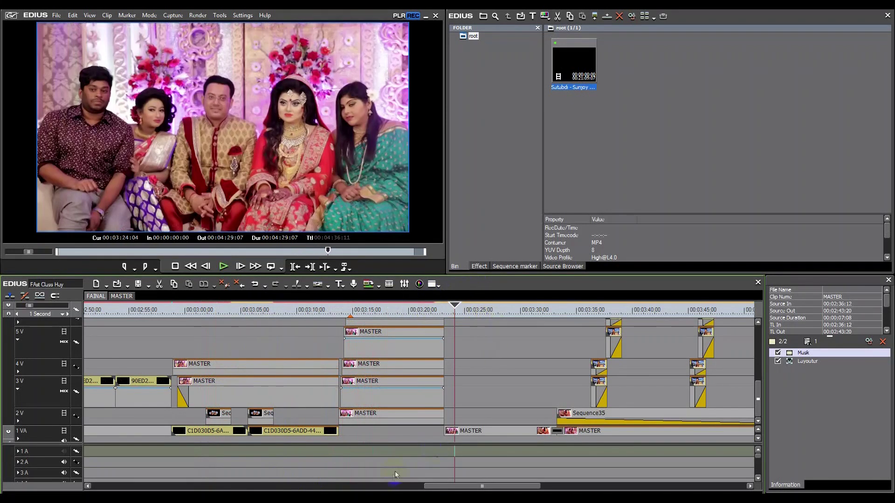
{"action": "key", "text": "space"}
Preview the couple shot before Sequence35 and skip to about 3:35 to play the section above it.
{"action": "left_click_drag", "start_coordinate": [474, 486], "coordinate": [500, 492]}
{"action": "scroll", "coordinate": [488, 458], "scroll_direction": "down", "scroll_amount": 3}
{"action": "scroll", "coordinate": [488, 458], "scroll_direction": "up", "scroll_amount": 2}
{"action": "scroll", "coordinate": [488, 458], "scroll_direction": "up", "scroll_amount": 2}
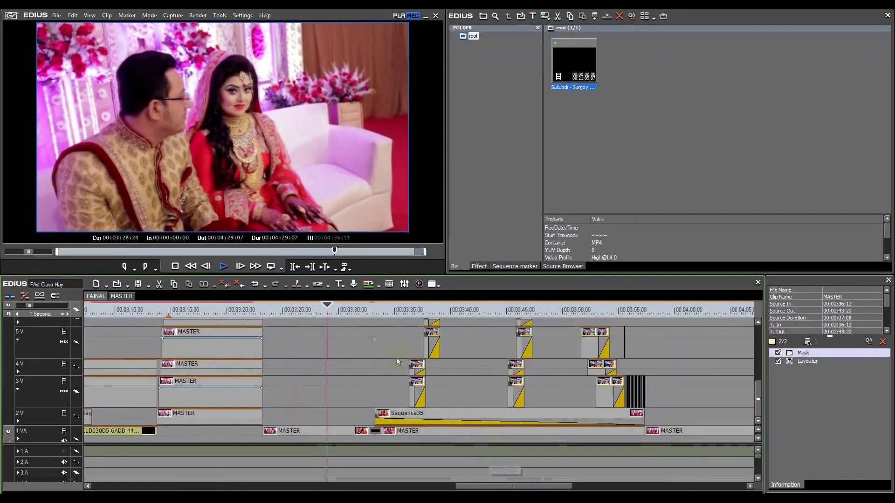
{"action": "left_click", "coordinate": [385, 311]}
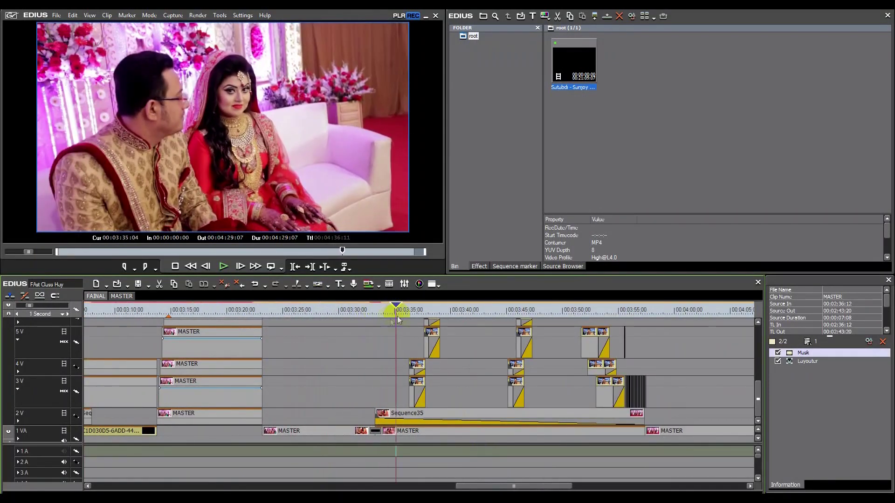
{"action": "key", "text": "space"}
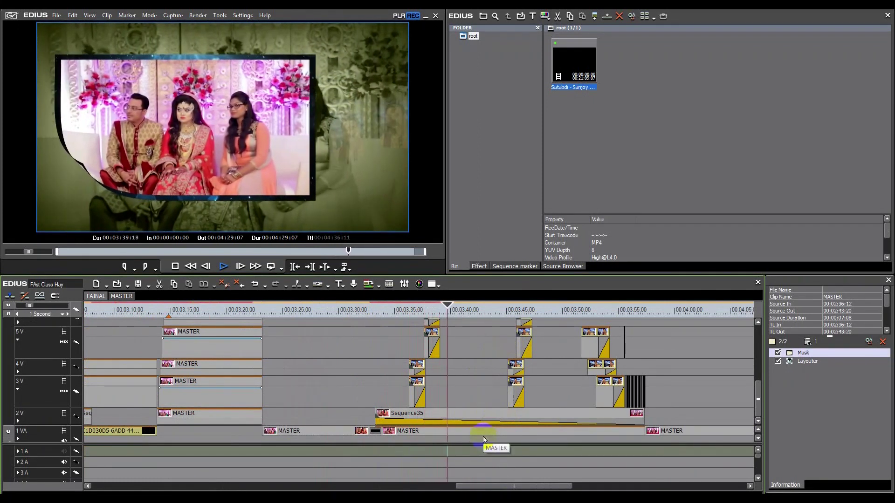
Watch the page-curl group photos over Sequence35 from about 3:39 to 3:48 and continue playback from about 3:56.
{"action": "left_click_drag", "start_coordinate": [460, 488], "coordinate": [471, 489]}
{"action": "left_click_drag", "start_coordinate": [496, 487], "coordinate": [497, 488]}
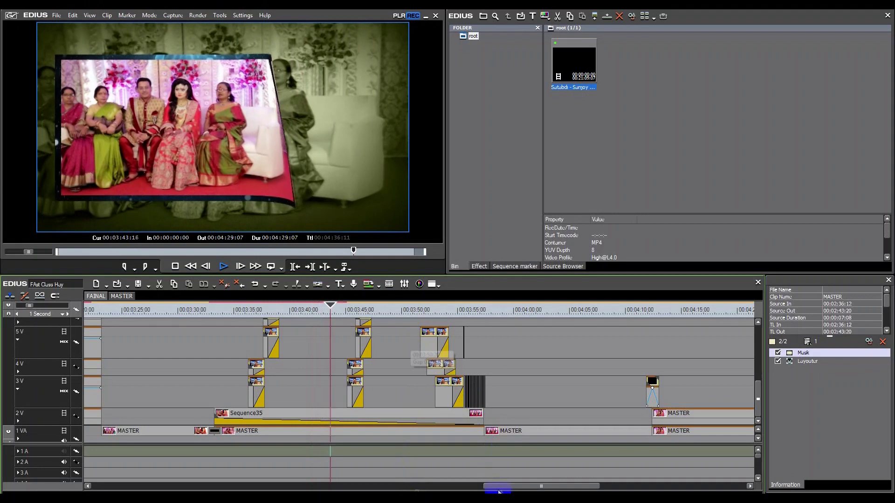
{"action": "left_click_drag", "start_coordinate": [498, 492], "coordinate": [531, 492]}
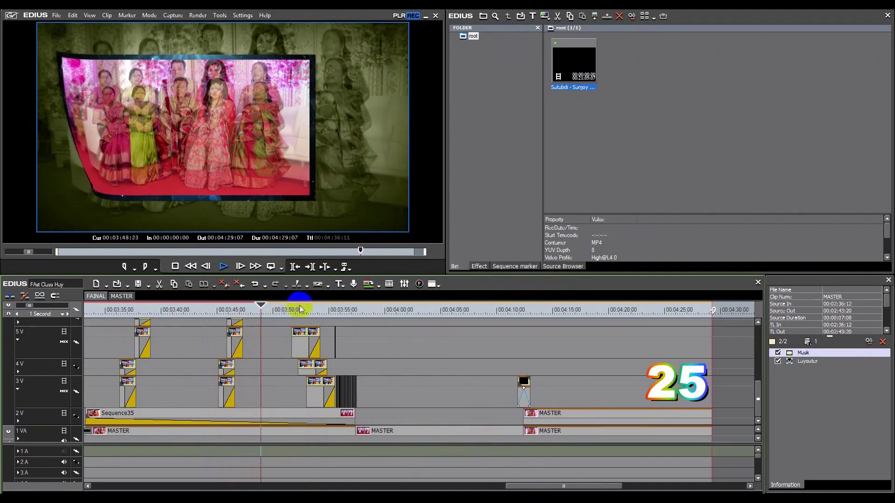
{"action": "left_click_drag", "start_coordinate": [327, 313], "coordinate": [345, 315]}
{"action": "key", "text": "space"}
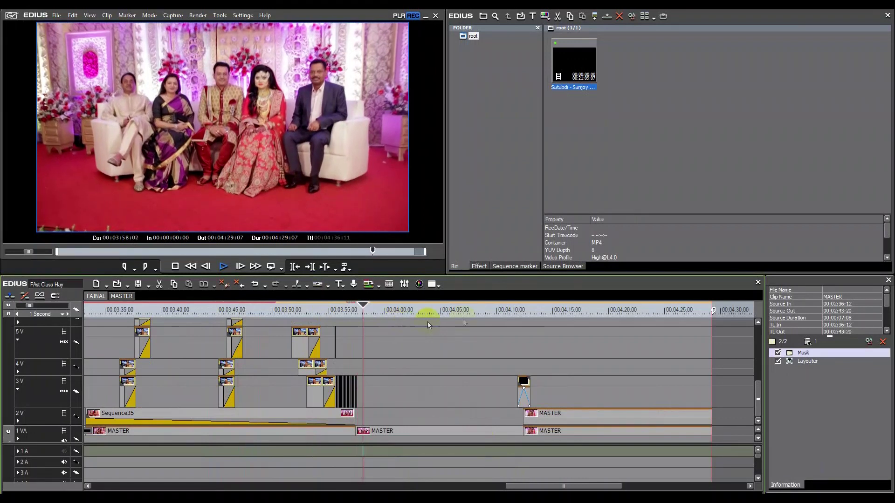
Play the closing MASTER clips from about 4:11 and move the playhead to the sequence's end at 4:29:07.
{"action": "left_click_drag", "start_coordinate": [501, 312], "coordinate": [516, 312]}
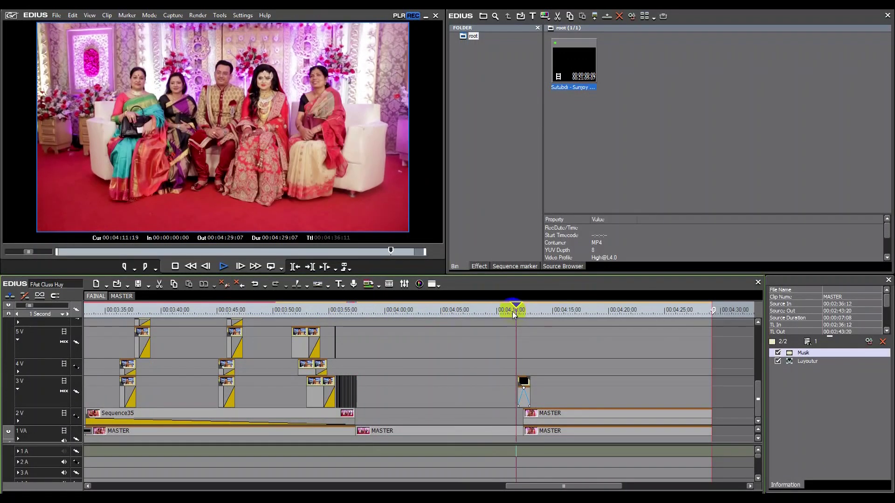
{"action": "left_click", "coordinate": [522, 358]}
{"action": "key", "text": "space"}
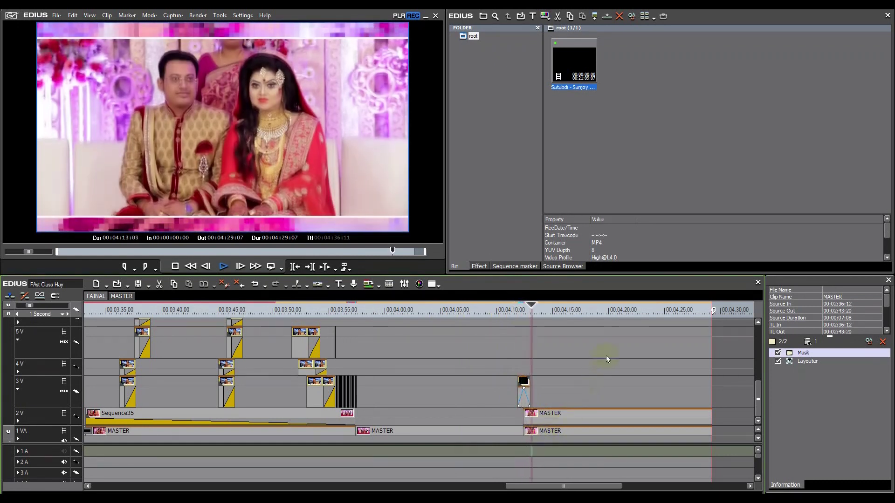
{"action": "scroll", "coordinate": [606, 356], "scroll_direction": "down", "scroll_amount": 1}
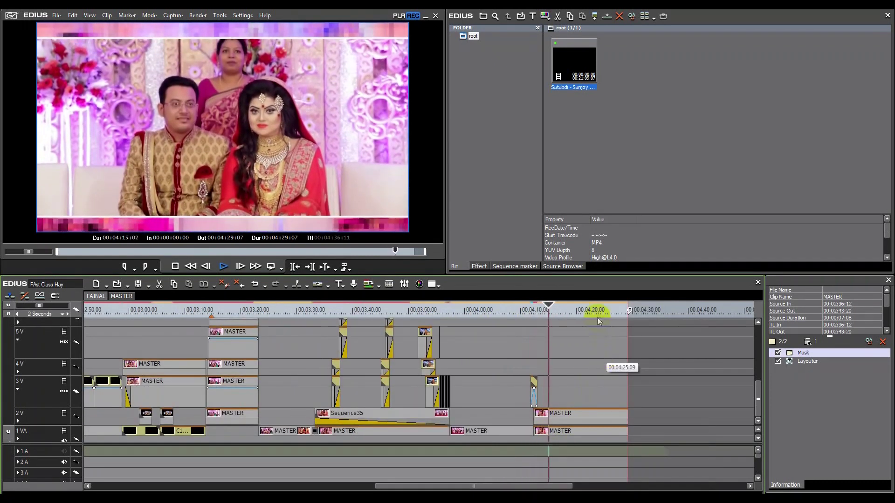
{"action": "left_click", "coordinate": [626, 310]}
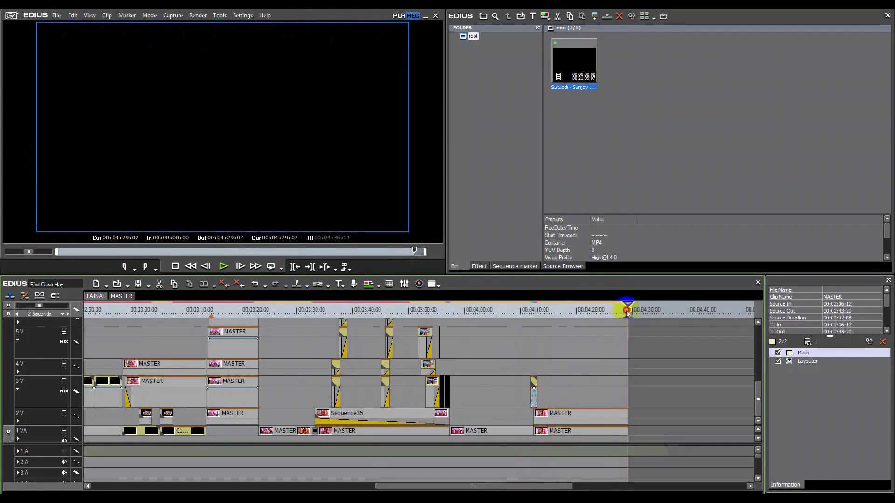